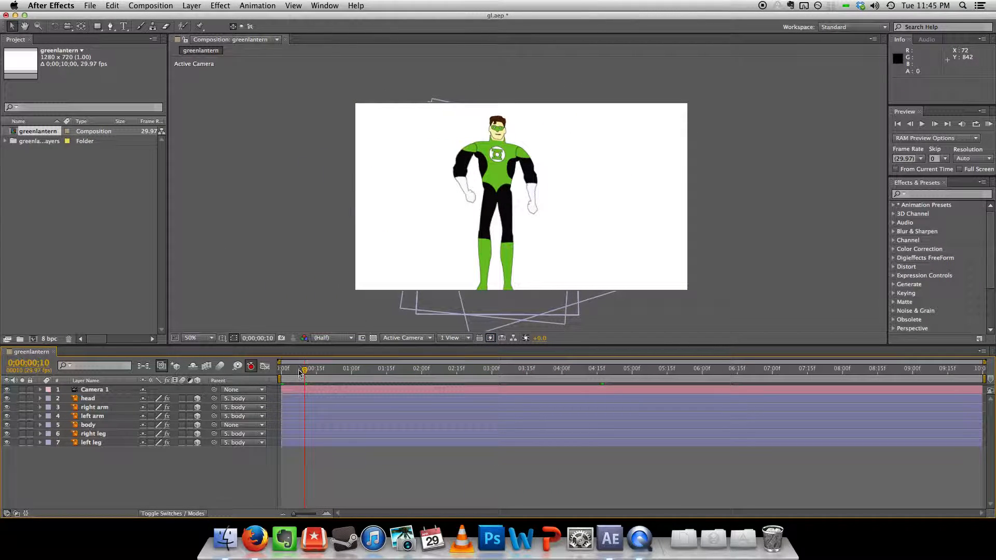
Pre-compose the six body-part layers into a new composition named Hal Jordan, moving all attributes into it
drag(300, 373, 284, 371)
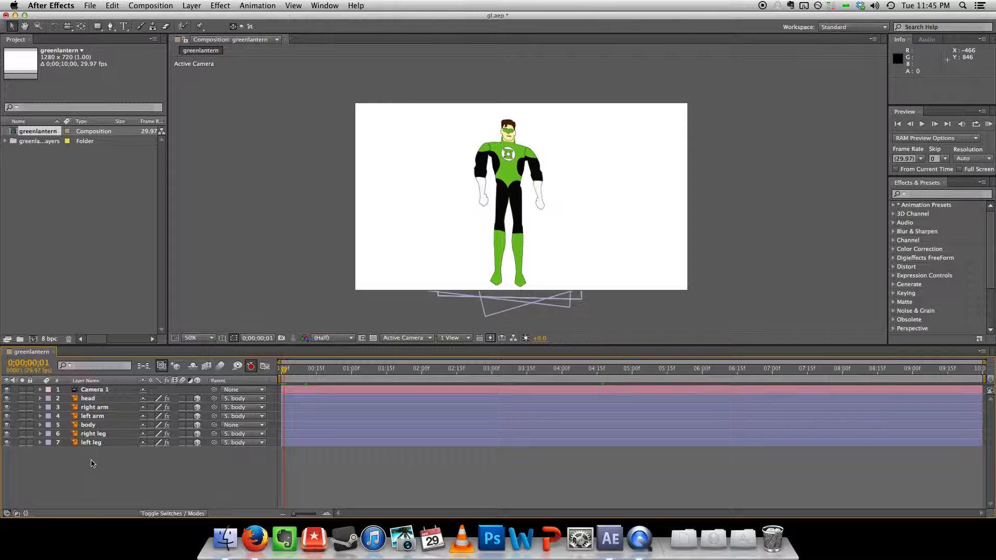
drag(117, 463, 86, 406)
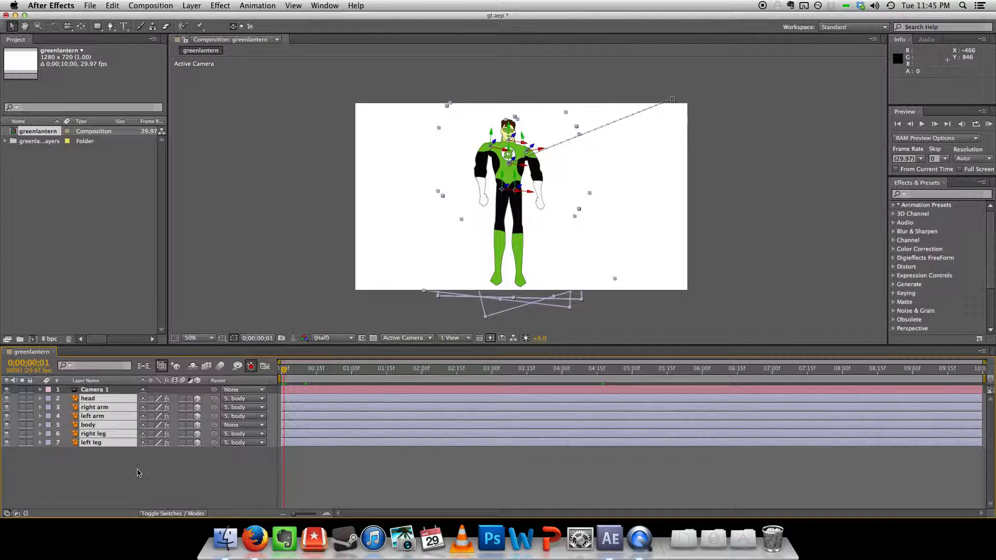
right_click(110, 411)
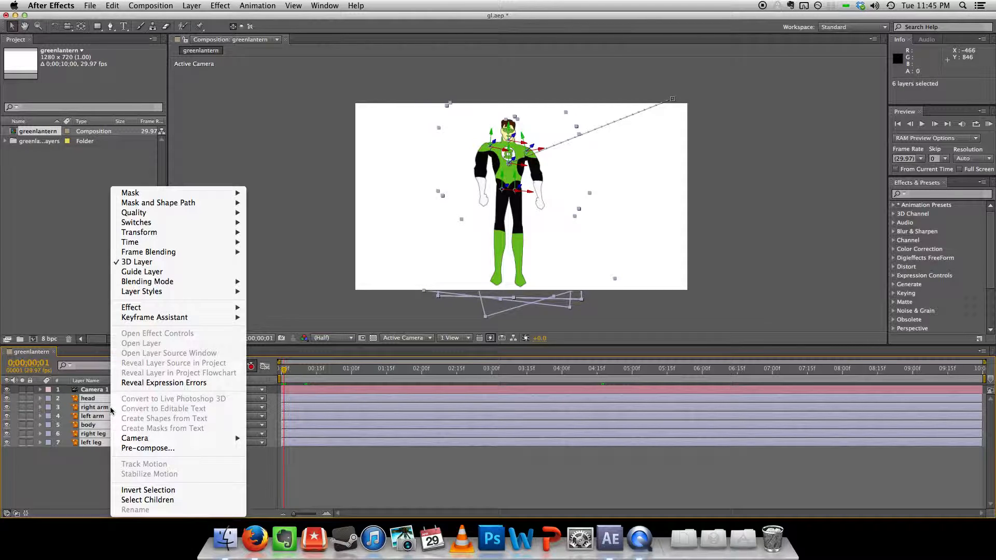
click(138, 448)
text(Hal Jordan)
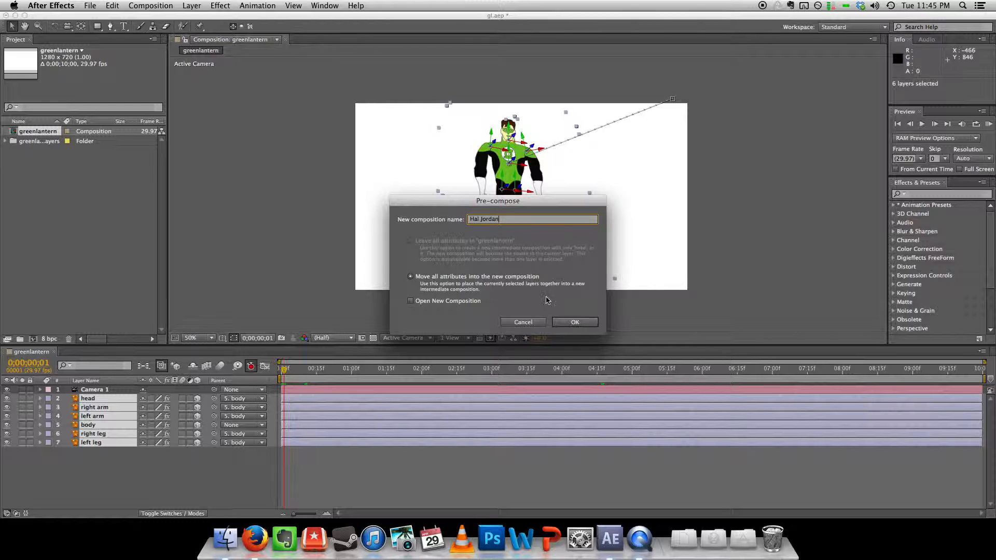
click(574, 322)
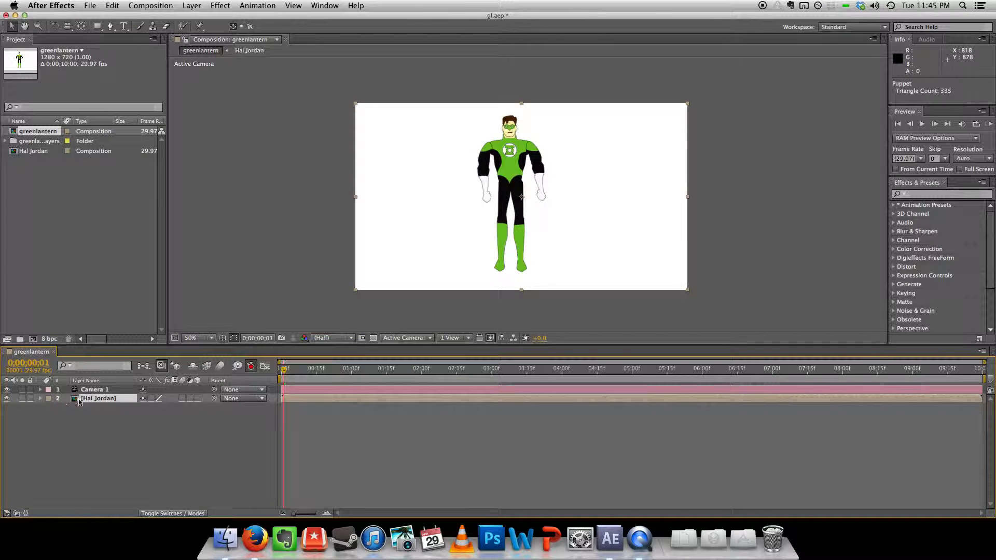
Examine the layers inside the Hal Jordan composition, then return to greenlantern and scrub through the start of its animation
click(40, 399)
click(40, 399)
double_click(76, 401)
mouse_move(285, 368)
mouse_down()
mouse_move(608, 368)
mouse_move(291, 370)
mouse_up()
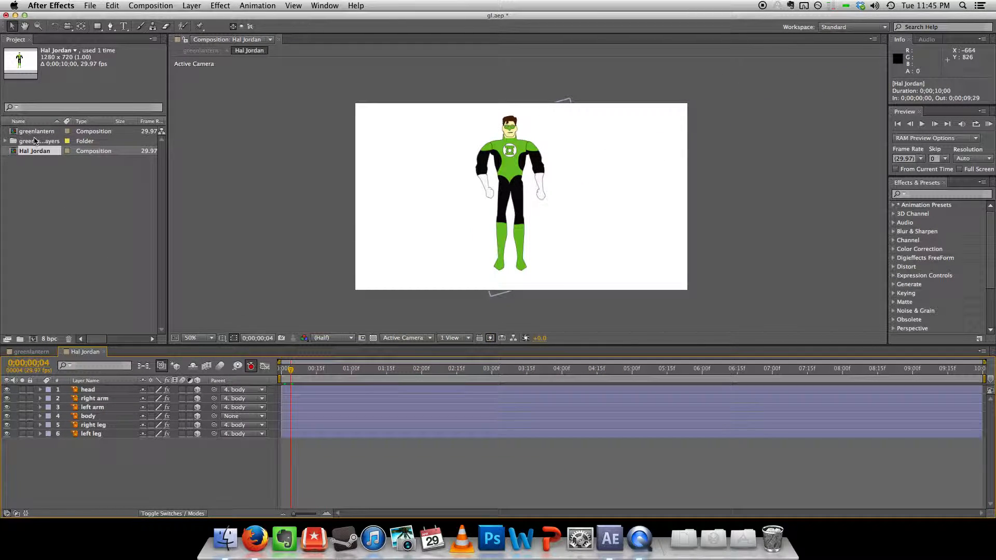
double_click(14, 133)
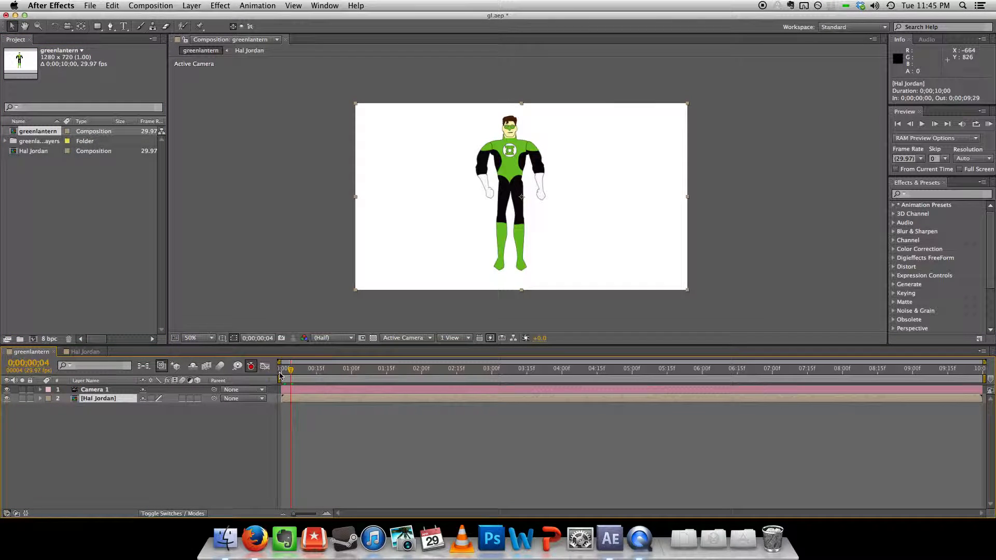
drag(289, 370, 263, 373)
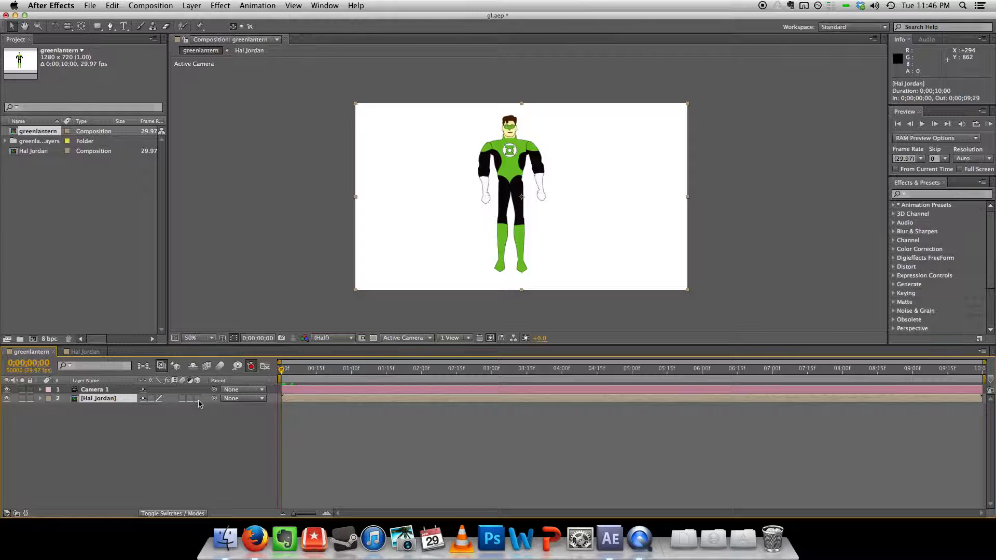
drag(282, 371, 313, 369)
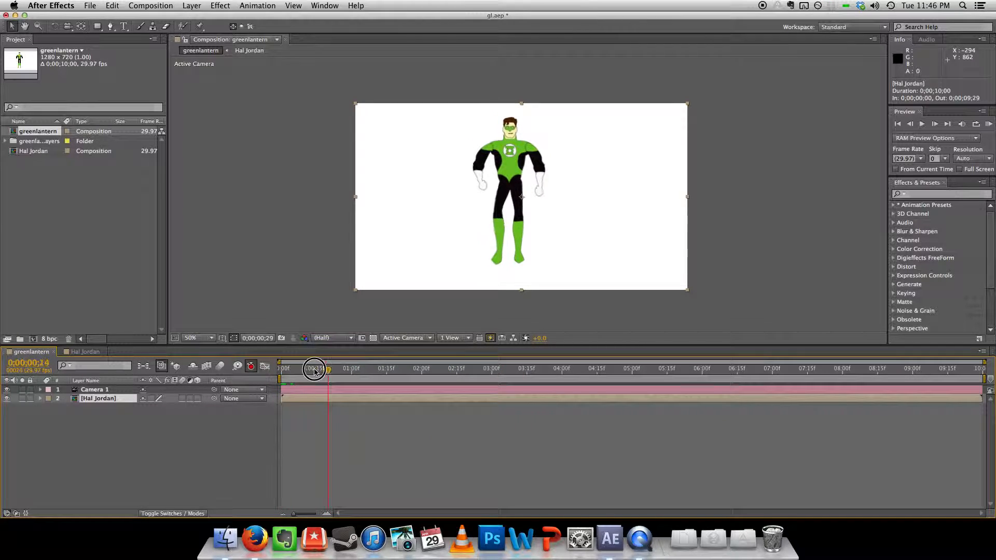
Make the Hal Jordan layer 3D and scrub through the timeline to check how the camera frames it
click(197, 398)
drag(322, 375, 616, 329)
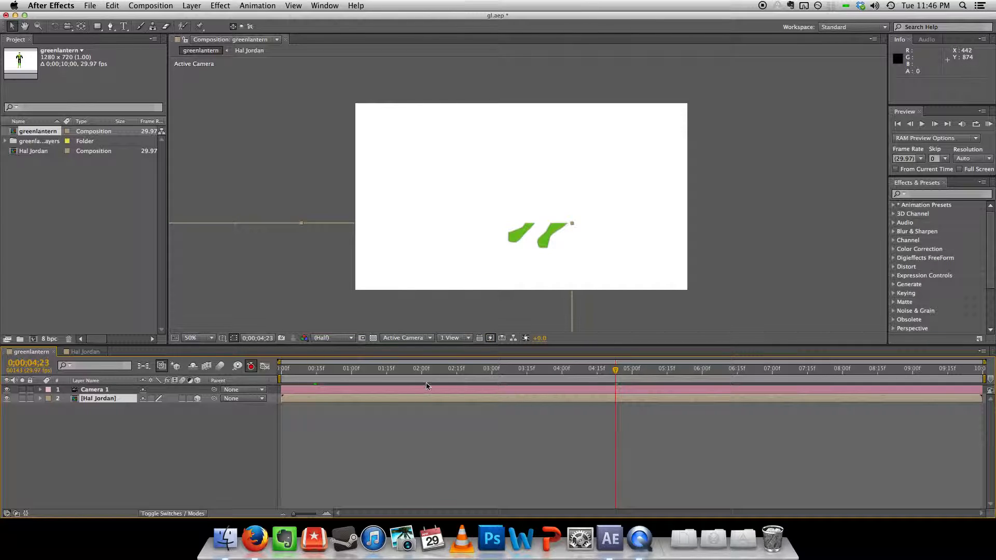
click(313, 231)
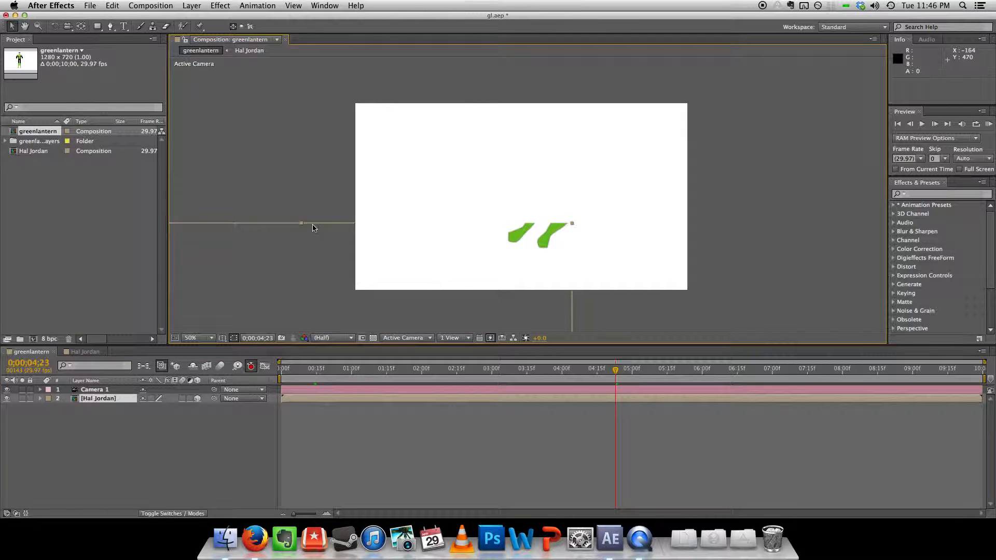
mouse_move(612, 374)
mouse_down()
mouse_move(316, 372)
mouse_move(494, 370)
mouse_move(636, 351)
mouse_move(562, 354)
mouse_move(613, 357)
mouse_up()
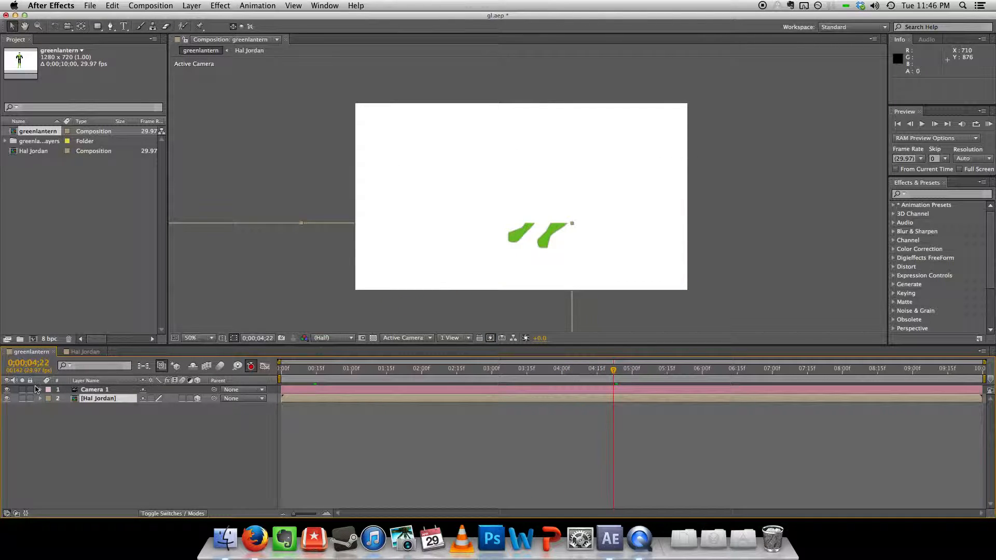
Delete the last two pairs of Point of Interest and Position keyframes from Camera 1
click(40, 390)
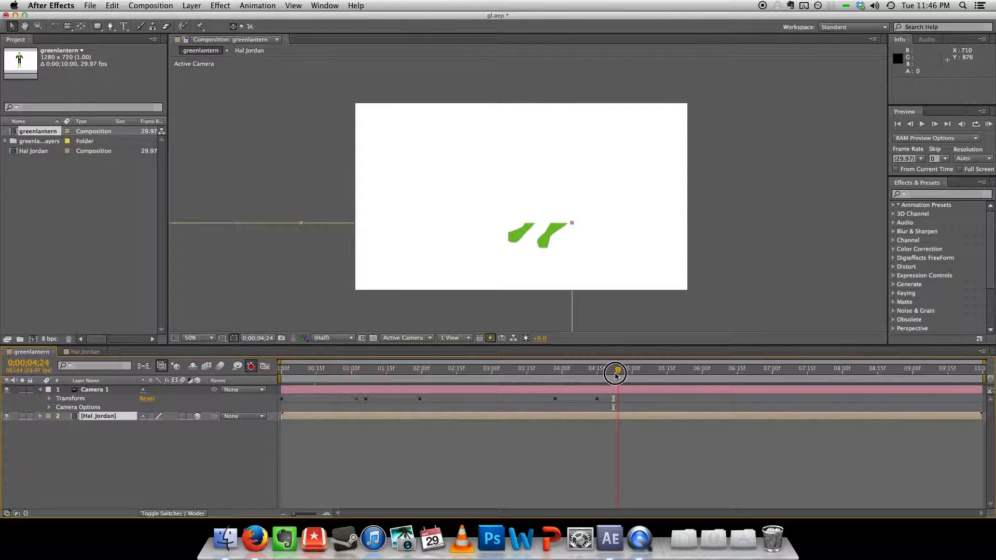
drag(614, 369, 600, 369)
click(50, 399)
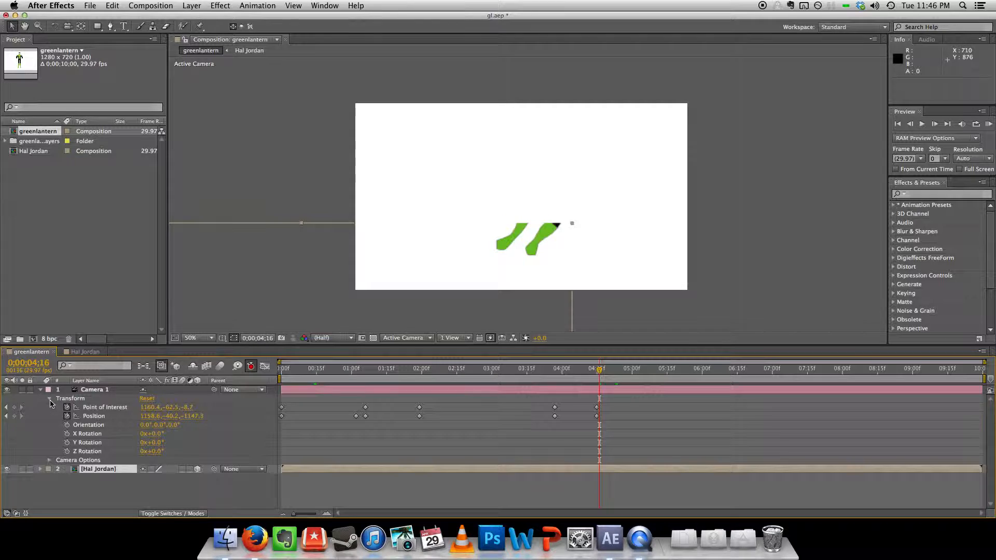
drag(626, 424, 586, 405)
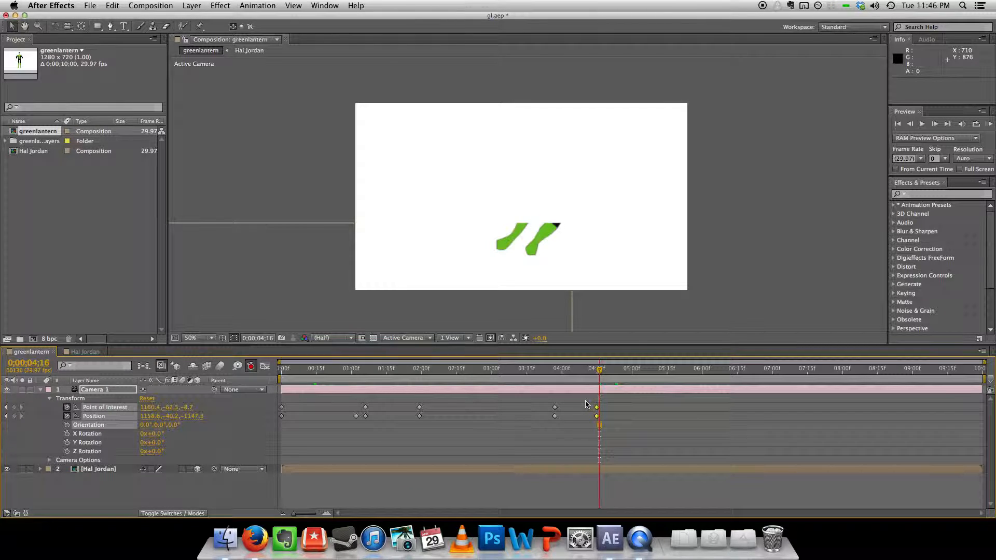
key(Delete)
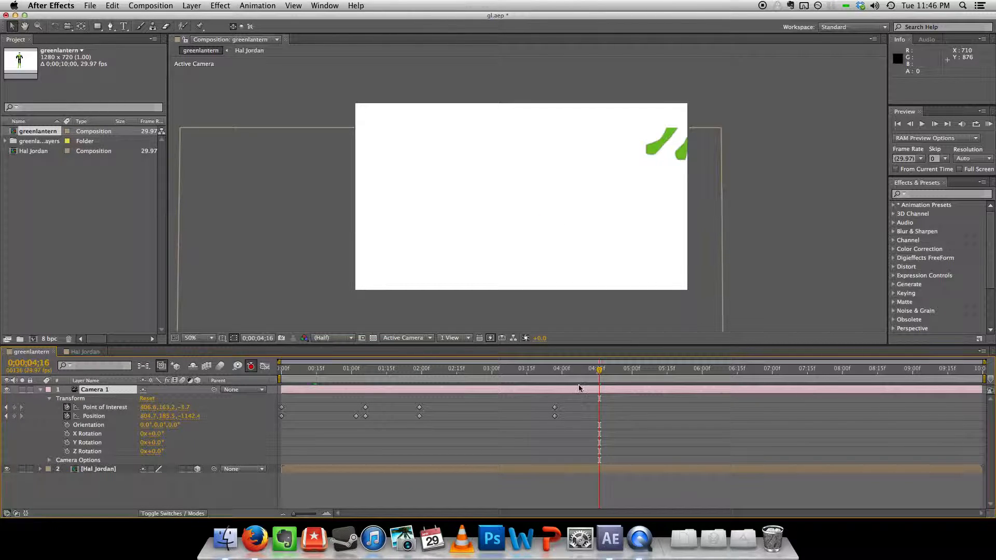
drag(567, 401, 545, 424)
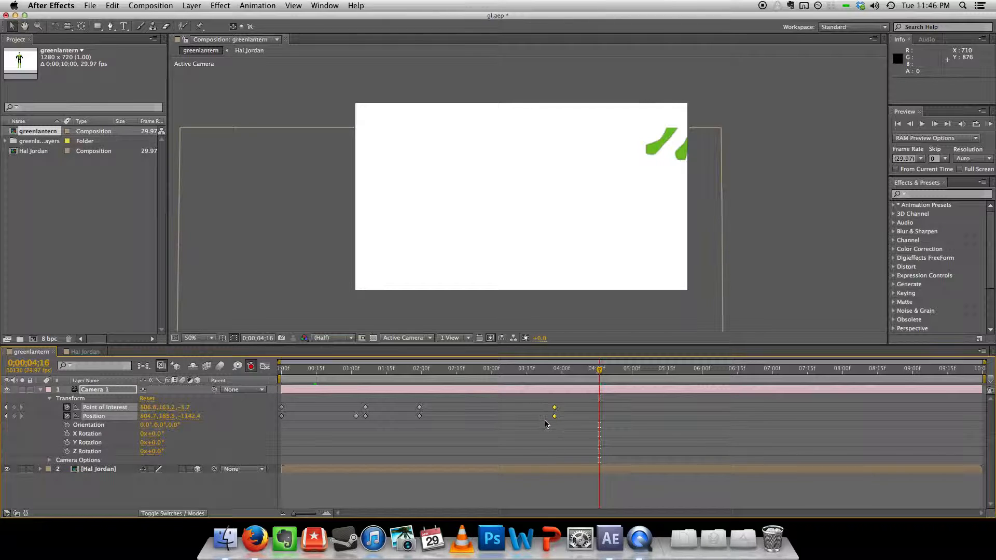
key(Delete)
Dolly Camera 1 back along Z to about -759 at 0;00;03;27, then check the camera move and collapse its properties
drag(603, 373, 555, 345)
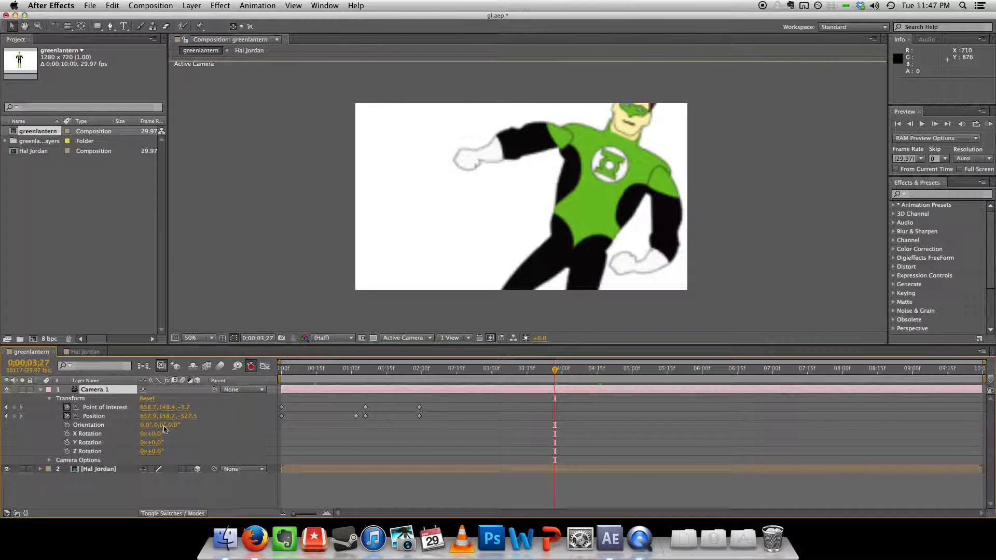
drag(76, 30, 101, 50)
drag(392, 196, 303, 194)
drag(549, 374, 310, 394)
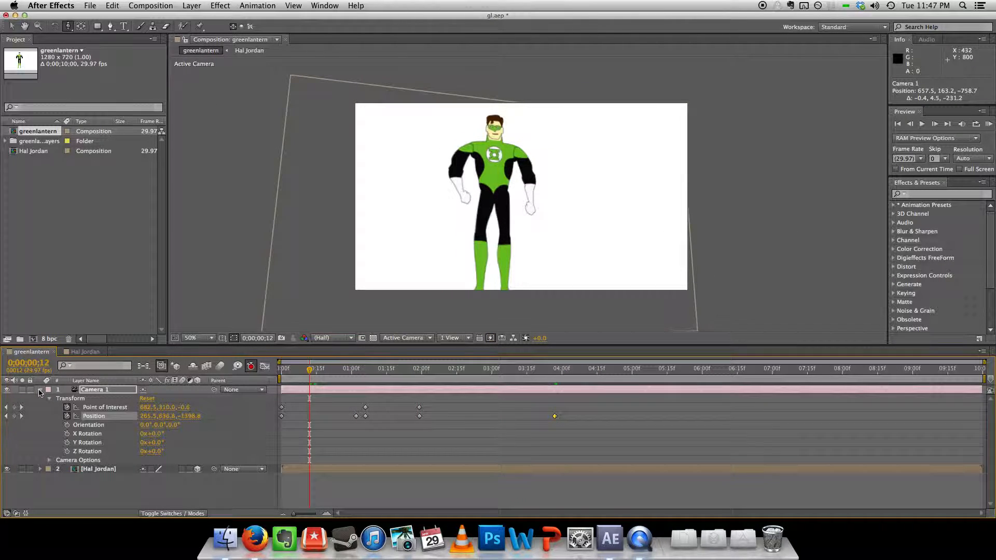
click(41, 390)
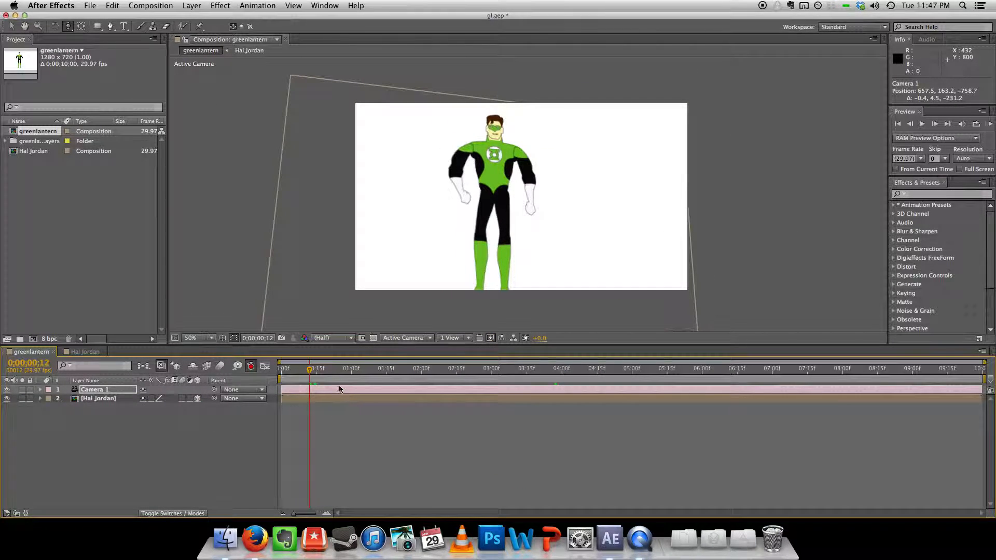
Import planet.jpg from the Desktop and place it at the start of greenlantern as a 3D layer beneath Hal Jordan
drag(309, 369, 281, 371)
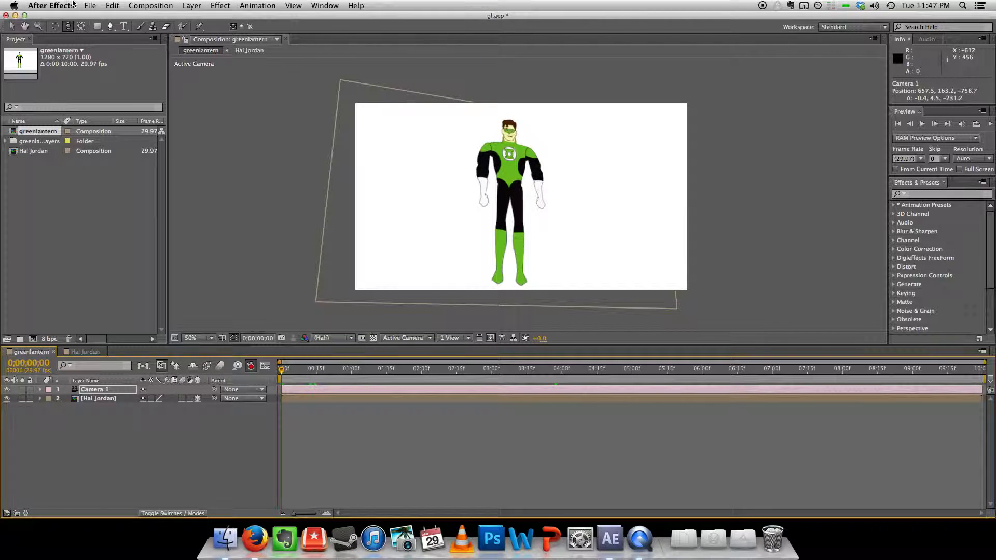
click(83, 5)
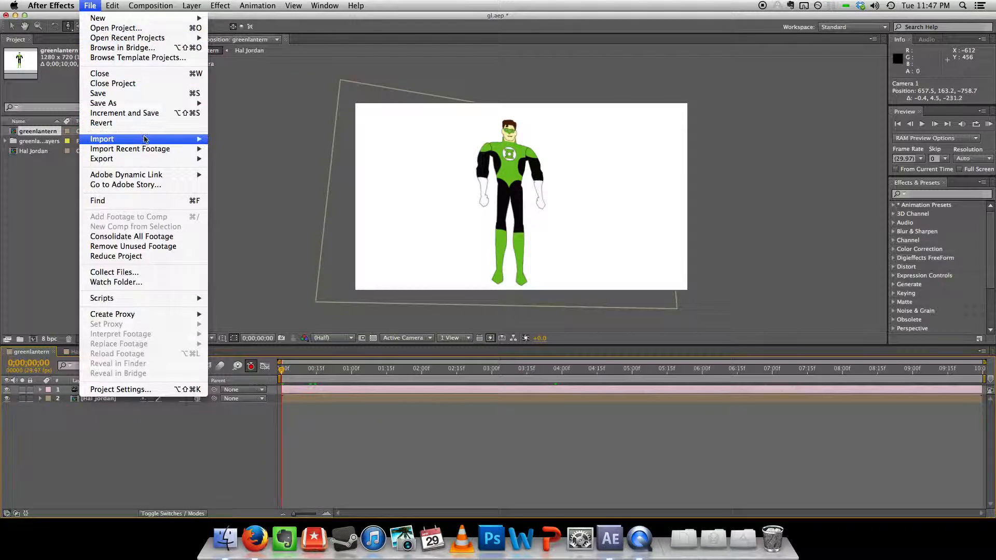
mouse_move(169, 140)
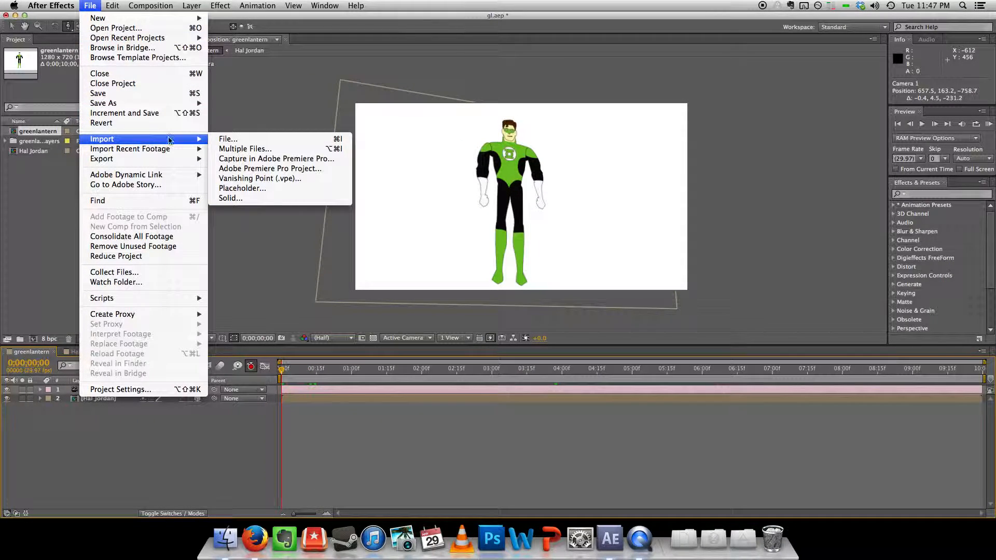
click(239, 139)
click(500, 115)
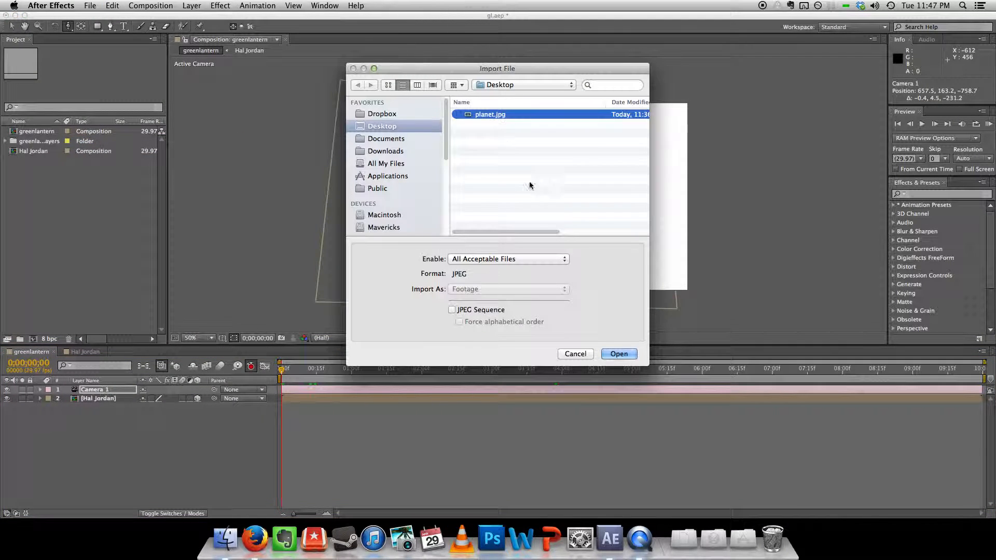
click(619, 353)
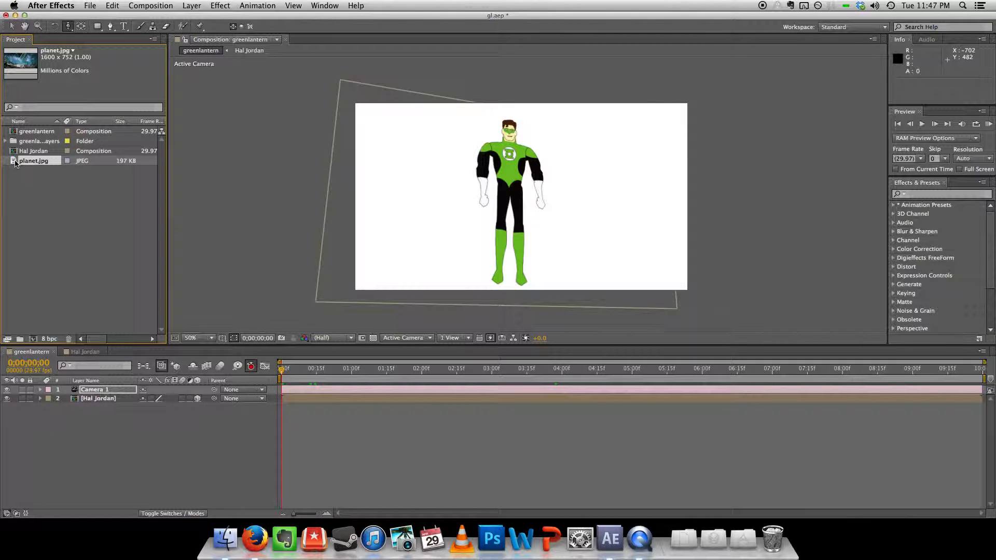
drag(15, 164, 100, 447)
click(197, 408)
Push the planet.jpg layer back to a Z position of 3012 and enlarge its scale to 593%
click(40, 408)
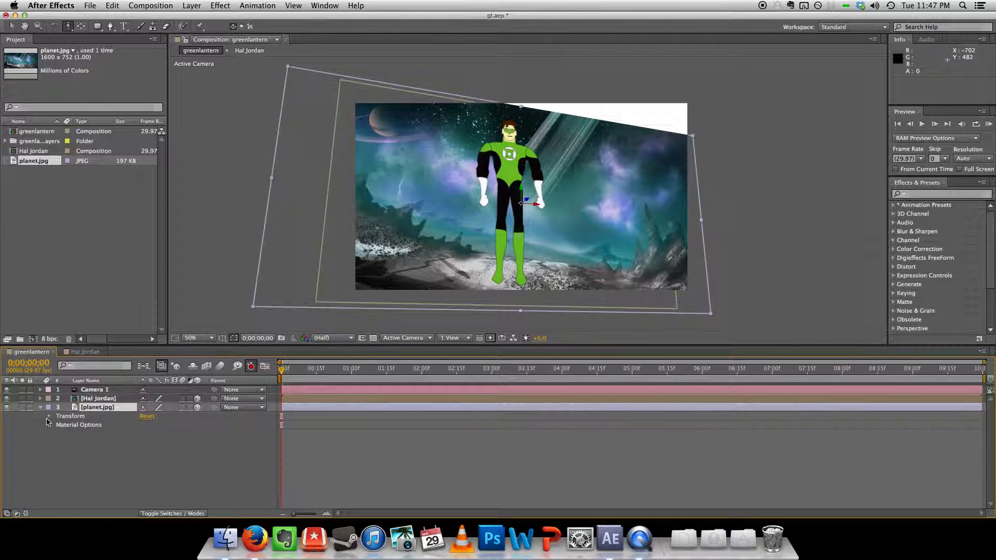
click(49, 417)
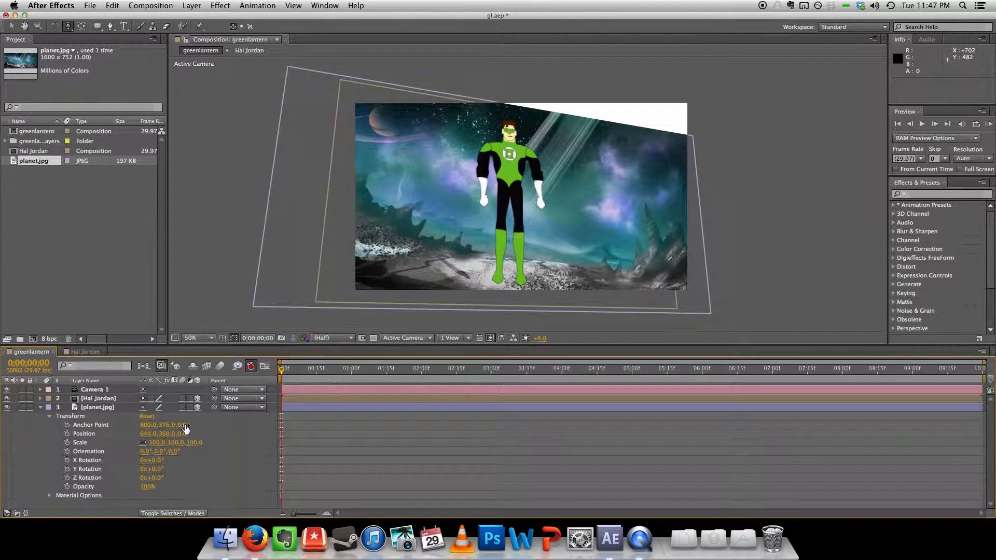
drag(182, 434, 443, 419)
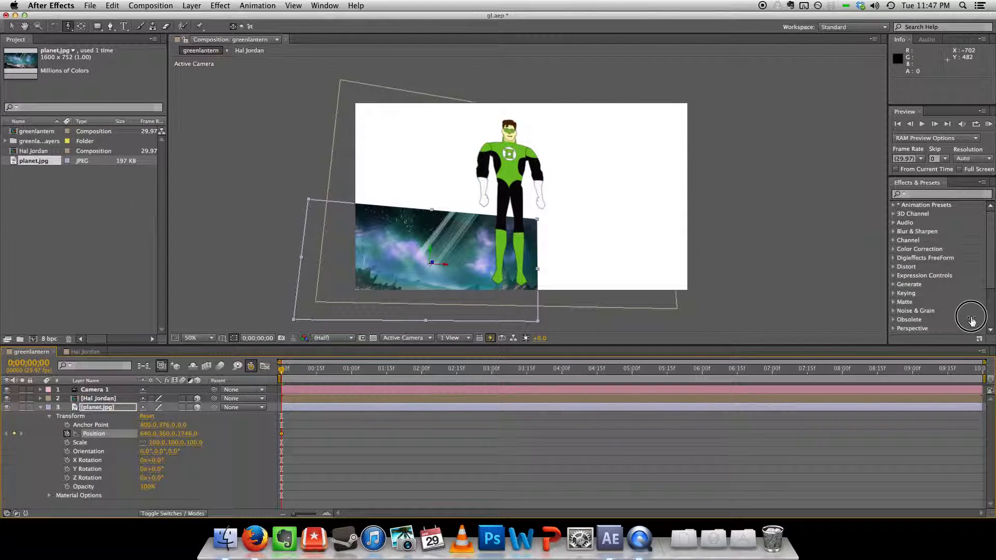
drag(181, 436, 782, 372)
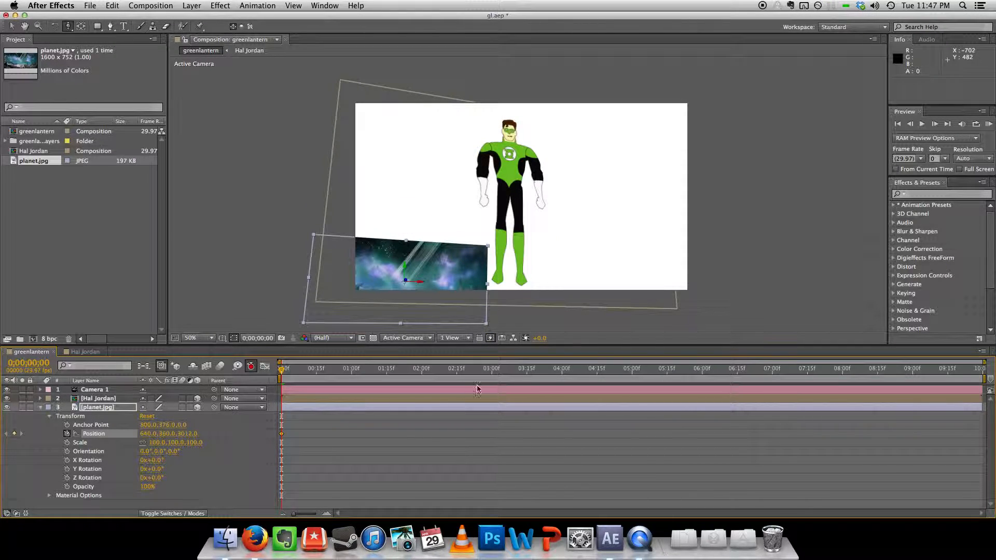
drag(198, 450, 427, 422)
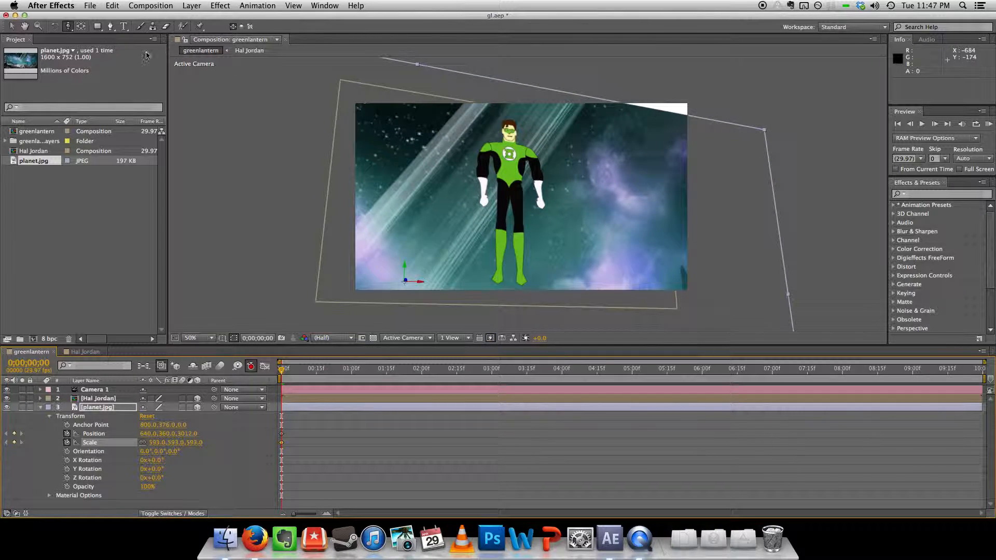
Reposition the planet.jpg background to about X 1338, Y -794 and Z 4030, and scrub ahead to check its coverage
click(11, 26)
drag(252, 217, 407, 71)
drag(284, 200, 270, 334)
mouse_move(281, 371)
mouse_down()
mouse_move(262, 370)
mouse_move(497, 362)
mouse_move(256, 363)
mouse_move(596, 361)
mouse_move(280, 362)
mouse_up()
drag(190, 433, 758, 402)
drag(292, 368, 584, 351)
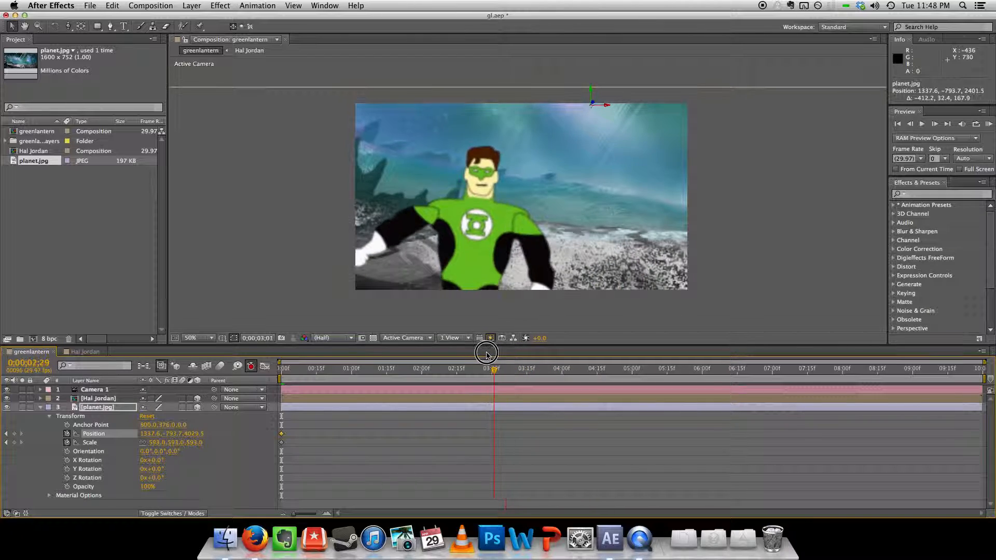
Add a second Position keyframe to planet.jpg shortly after the 15-frame mark by changing its Z position
drag(423, 355, 323, 372)
drag(193, 437, 487, 381)
drag(330, 379, 278, 390)
Run RAM previews of the greenlantern animation from the beginning and return to the first frame
key(KP_0)
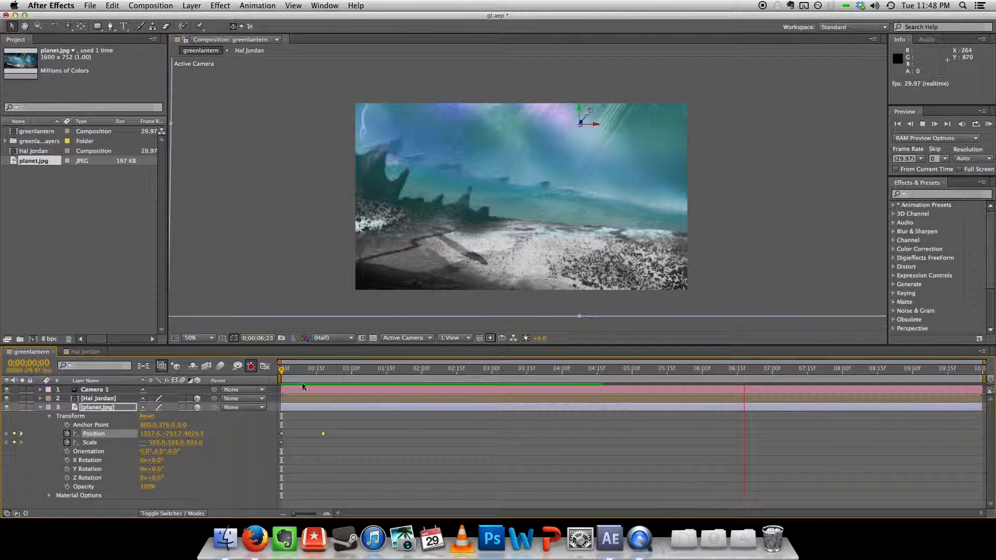
click(289, 373)
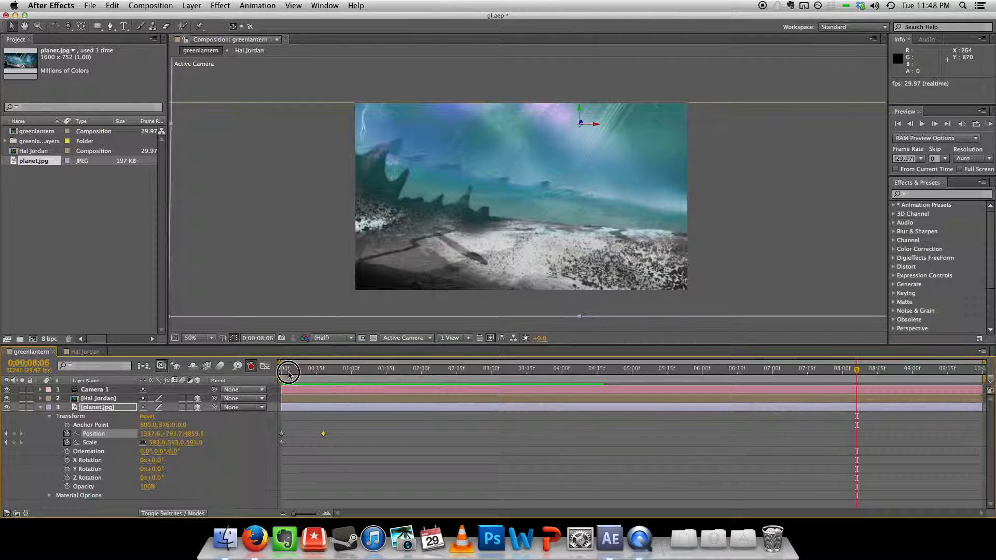
drag(844, 374, 274, 397)
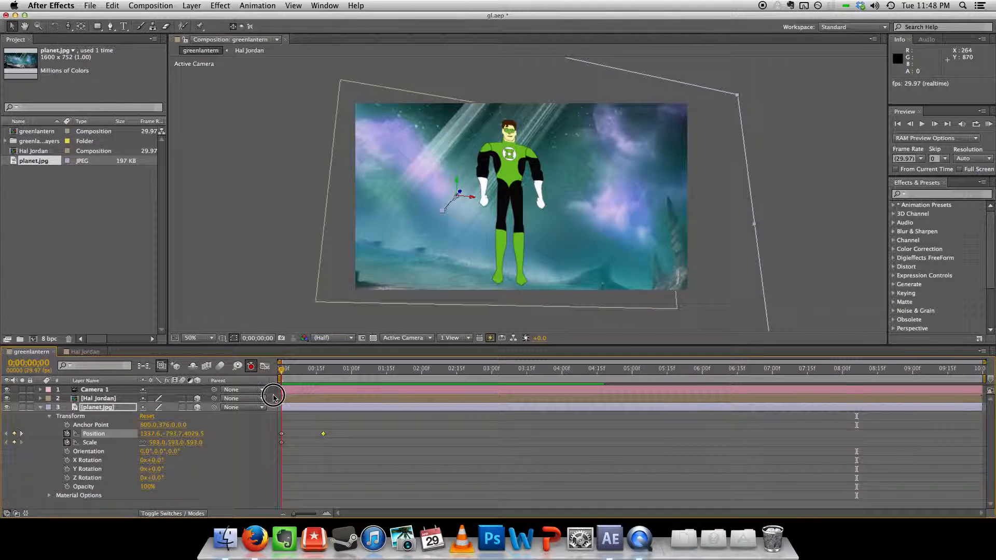
key(KP_0)
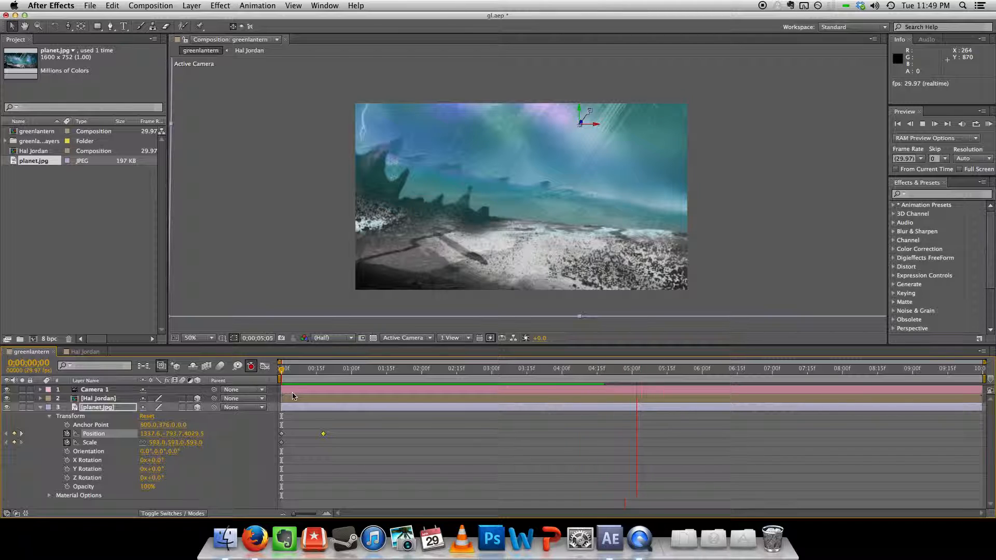
drag(457, 376, 280, 388)
Collapse the planet.jpg layer's properties and select the Hal Jordan layer
click(42, 410)
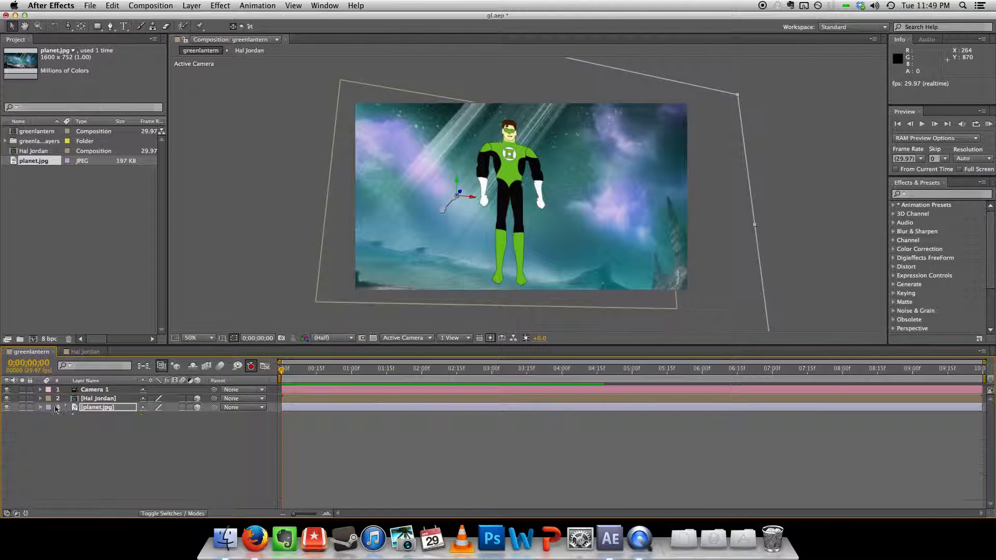
click(77, 400)
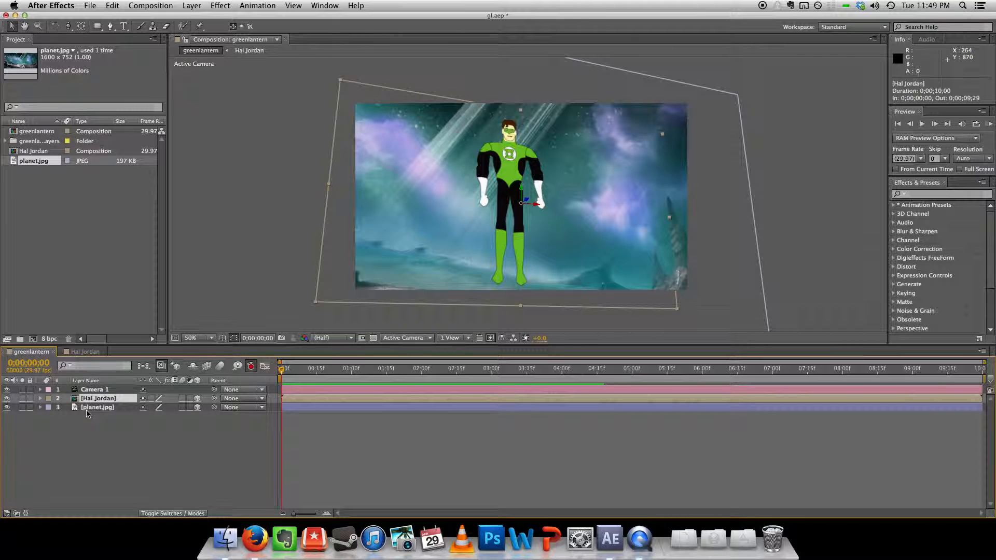